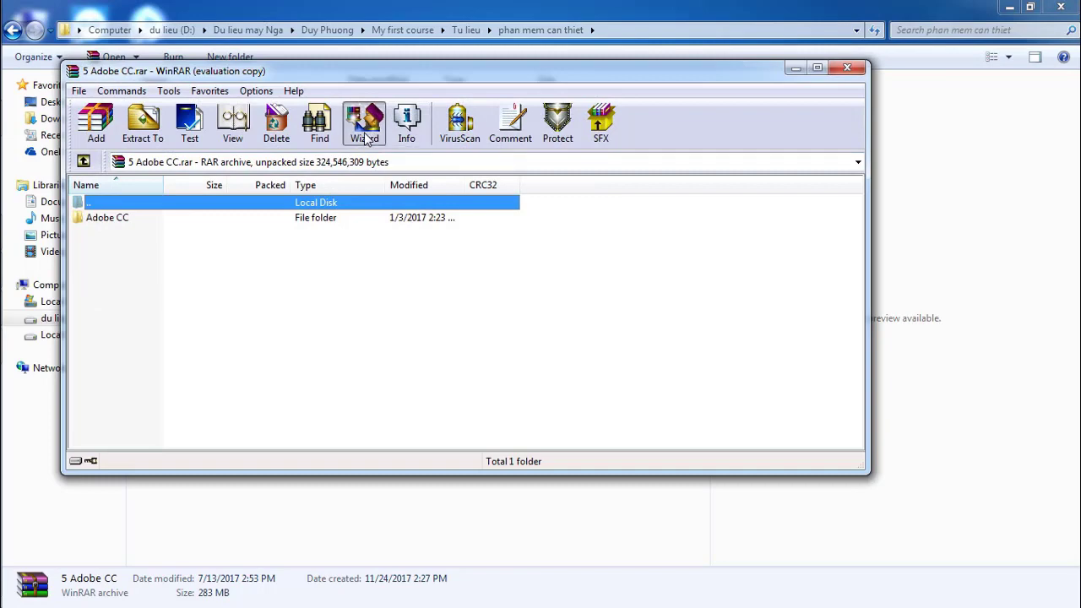
Extract the 5 Adobe CC archive, open its Adobe CC folder and widen the file list
{"action": "left_click", "coordinate": [467, 379]}
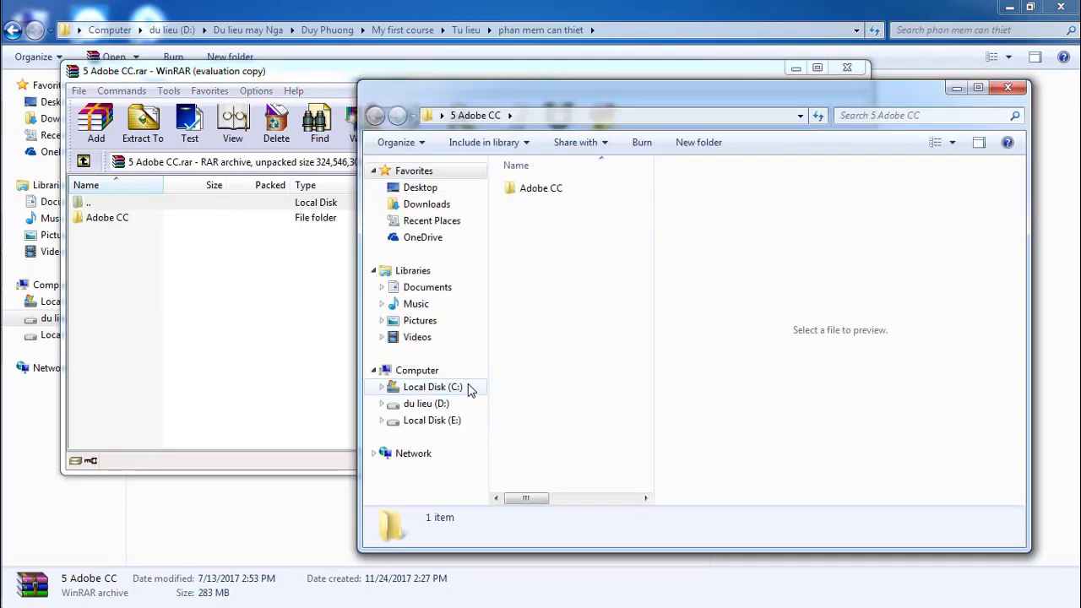
{"action": "double_click", "coordinate": [542, 189]}
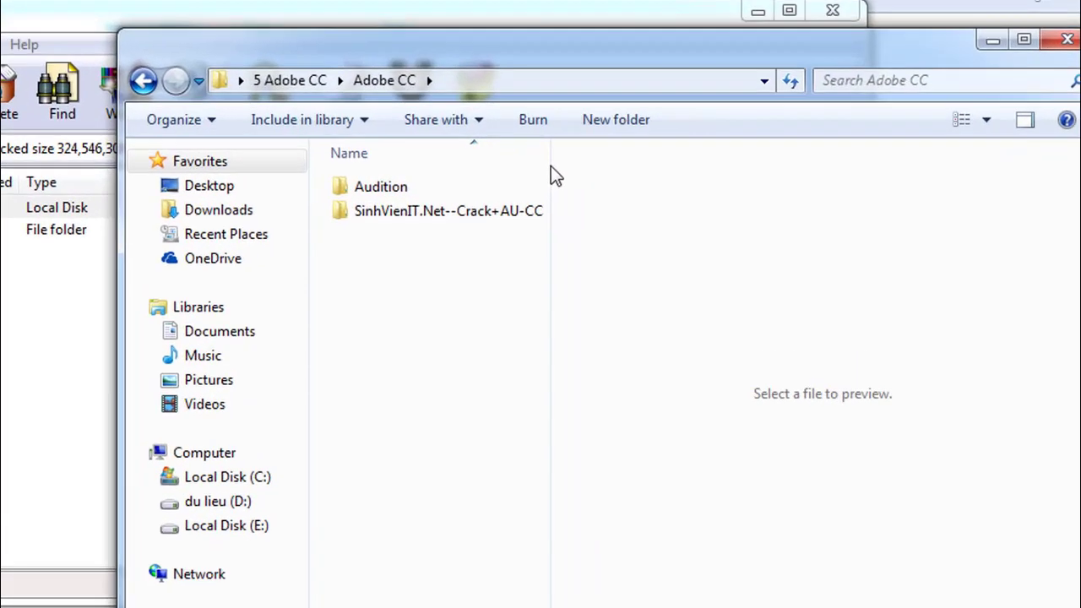
{"action": "left_click_drag", "start_coordinate": [655, 180], "coordinate": [814, 160]}
{"action": "left_click_drag", "start_coordinate": [762, 138], "coordinate": [878, 118]}
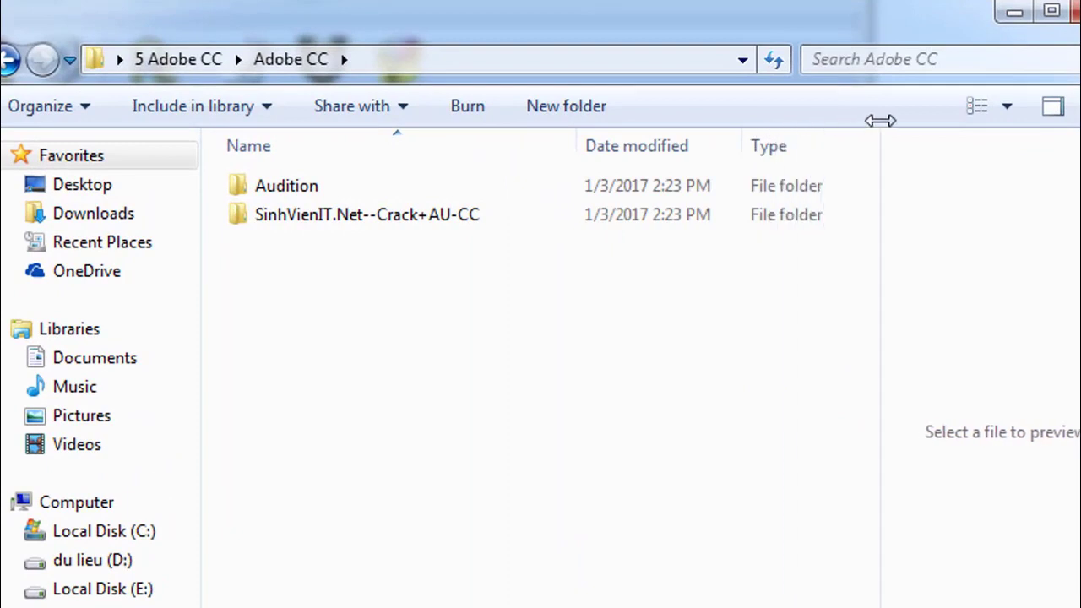
Run Set-up from the Adobe Audition CC folder inside the Audition folder
{"action": "double_click", "coordinate": [284, 183]}
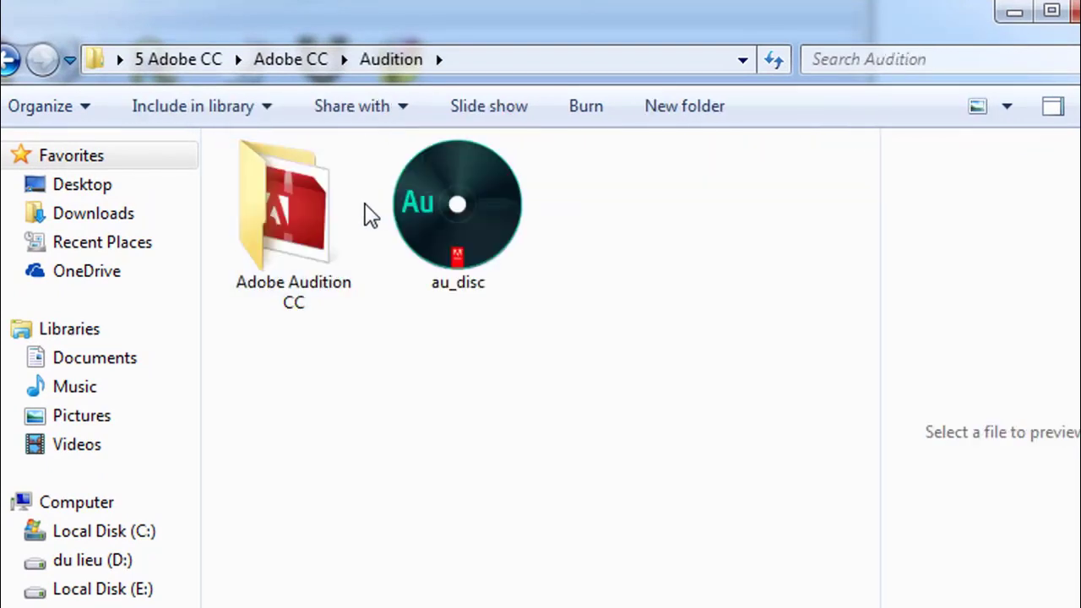
{"action": "left_click", "coordinate": [8, 61]}
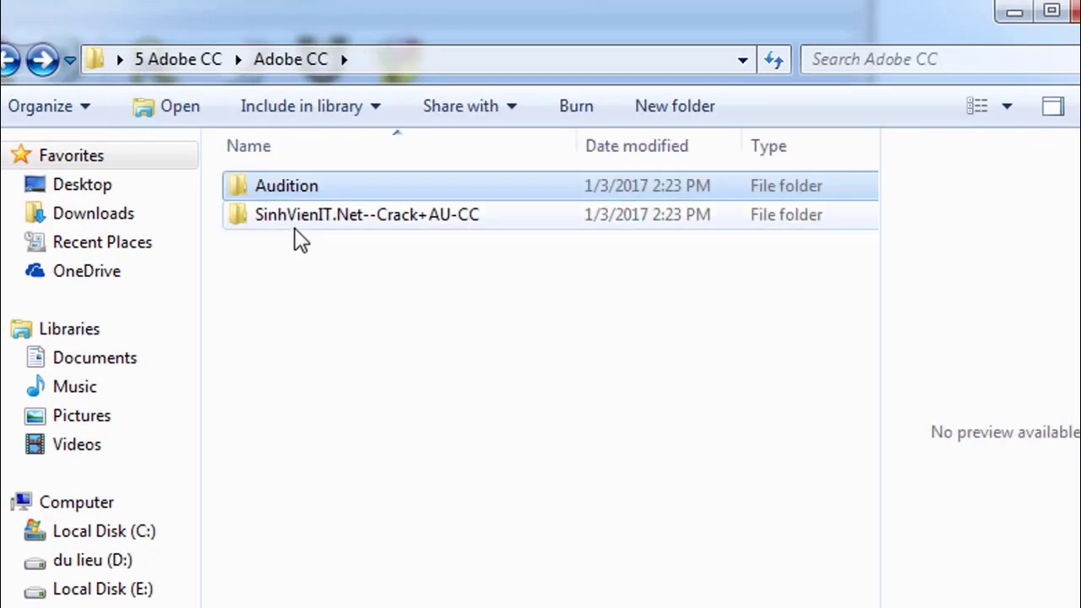
{"action": "left_click", "coordinate": [293, 221]}
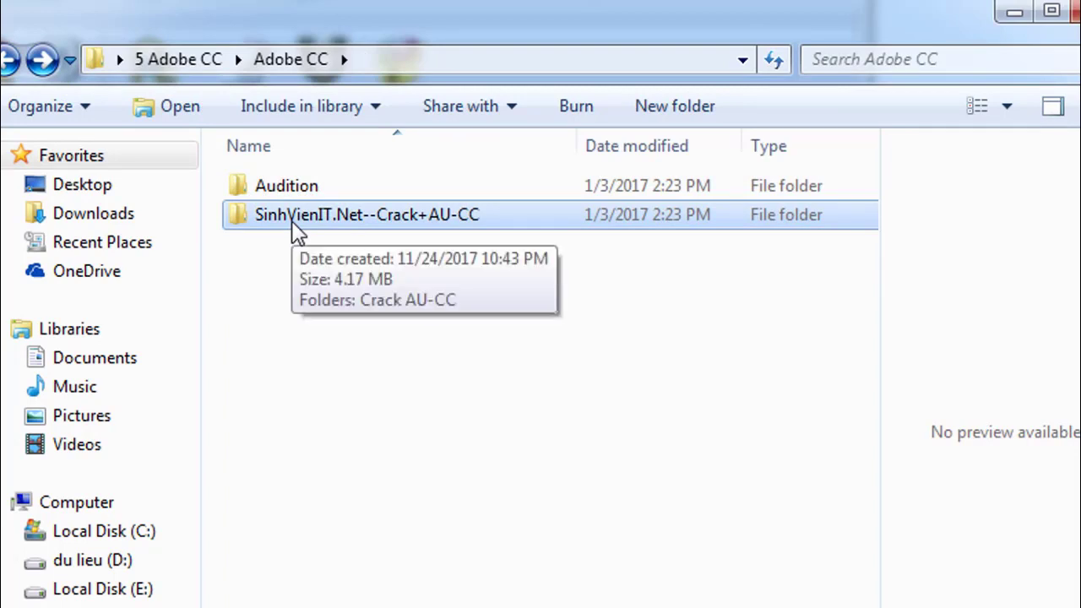
{"action": "double_click", "coordinate": [275, 186]}
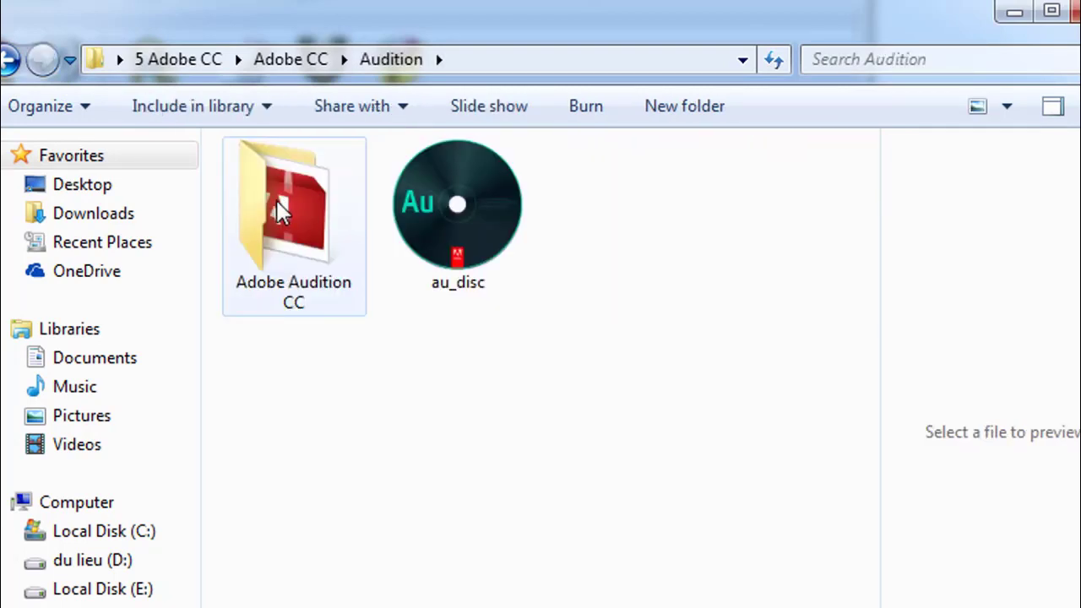
{"action": "double_click", "coordinate": [273, 201]}
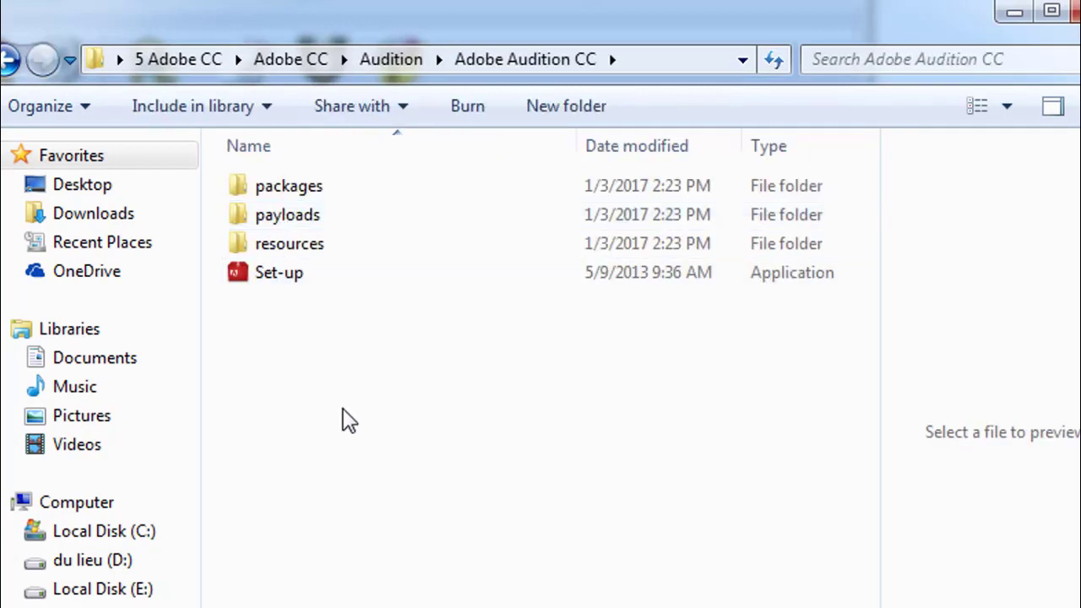
{"action": "left_click", "coordinate": [261, 288]}
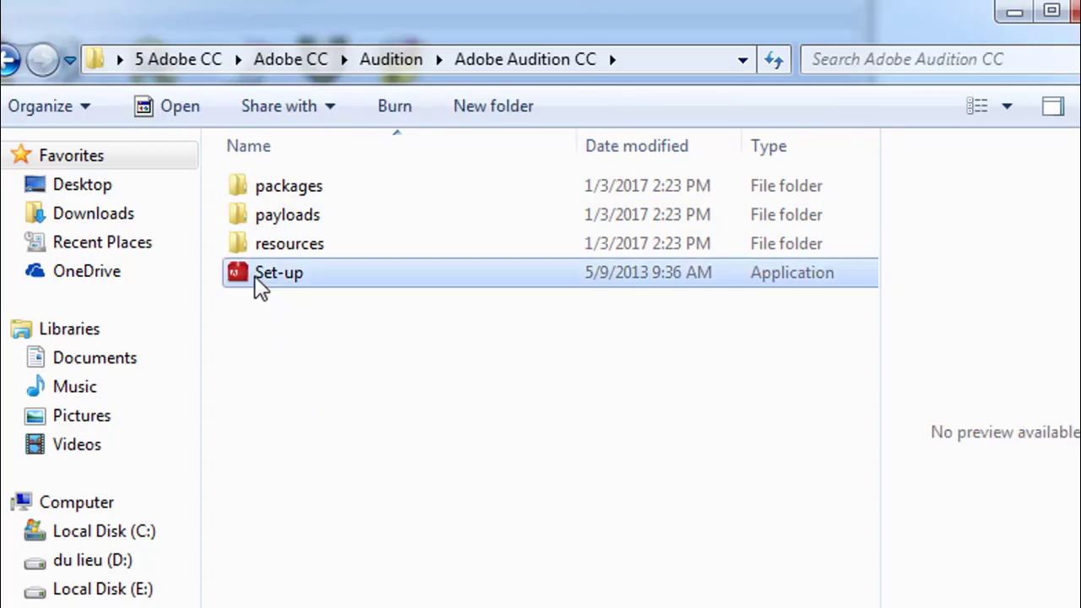
{"action": "double_click", "coordinate": [261, 288]}
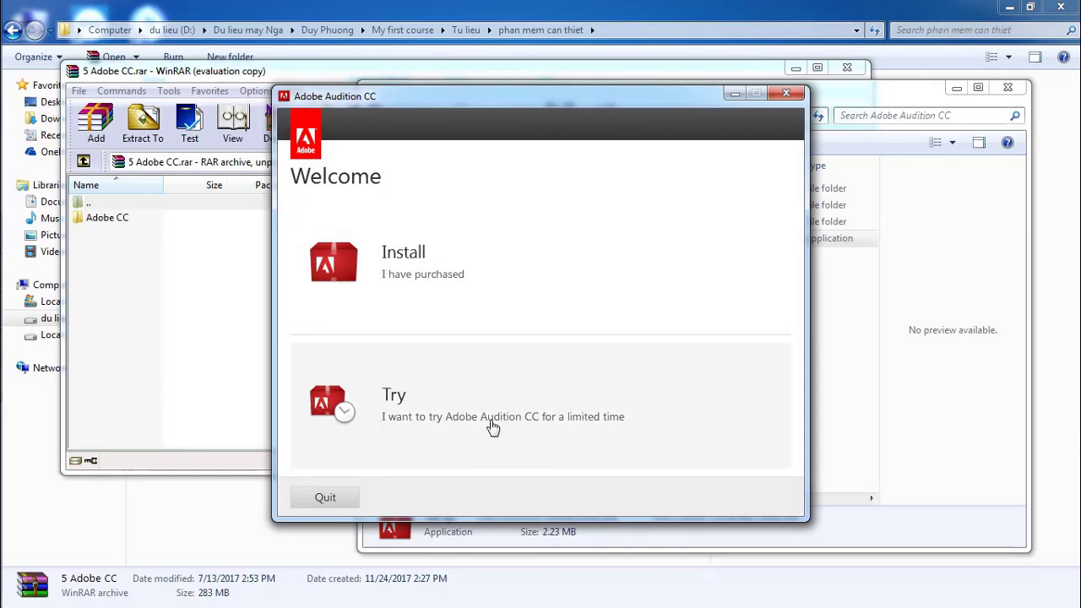
Choose to try Adobe Audition CC for a limited time and postpone the Adobe ID sign-in
{"action": "left_click", "coordinate": [421, 410]}
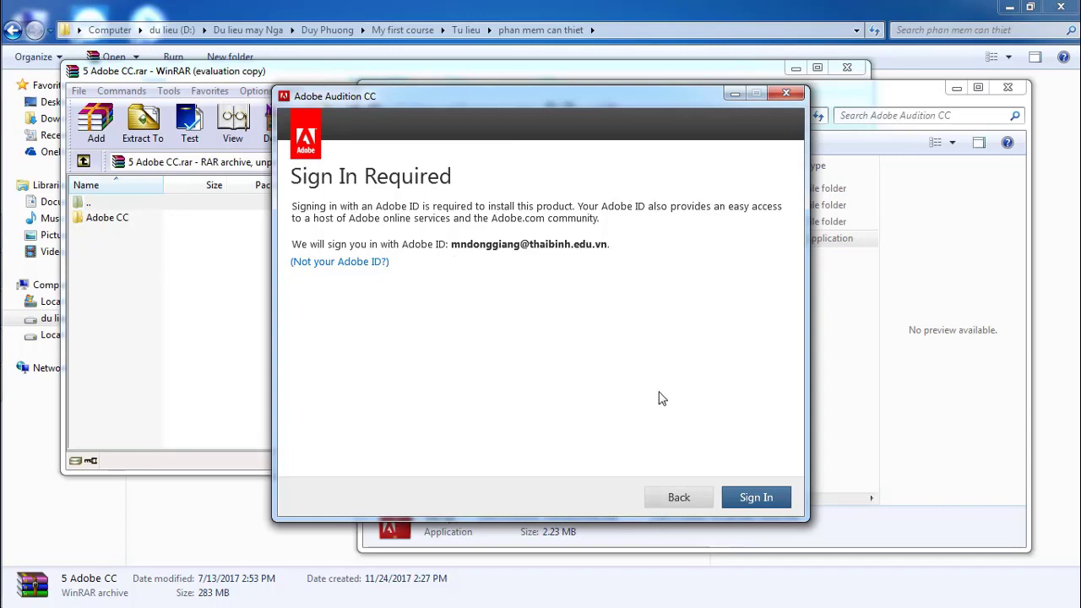
{"action": "left_click", "coordinate": [747, 503]}
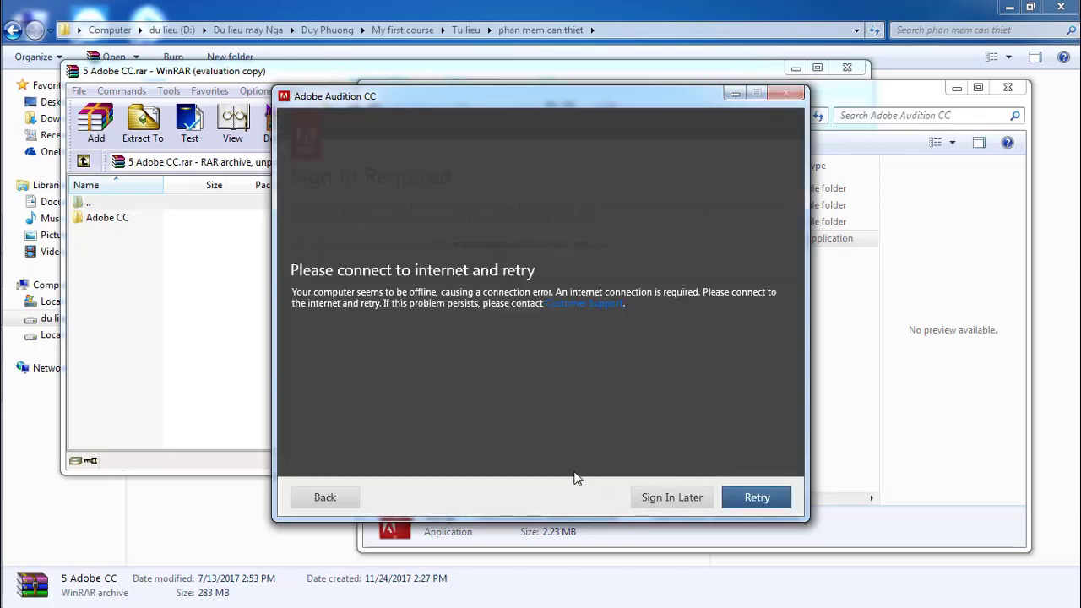
{"action": "left_click", "coordinate": [671, 499]}
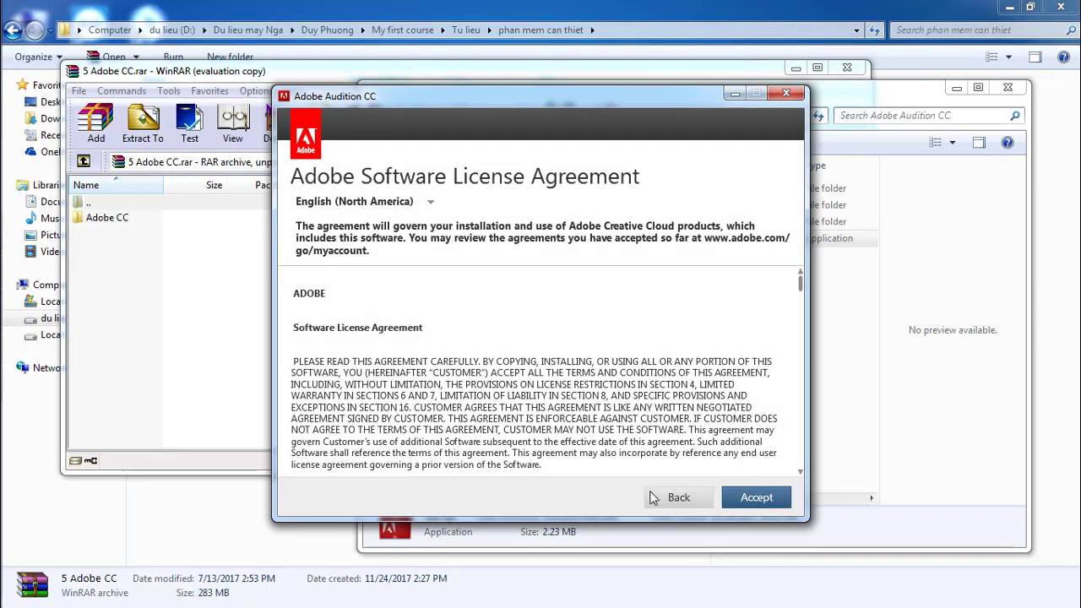
Accept the license agreement and install Adobe Audition CC in English (North America) to C:\Program Files\Adobe, closing the installer when done
{"action": "left_click", "coordinate": [757, 499]}
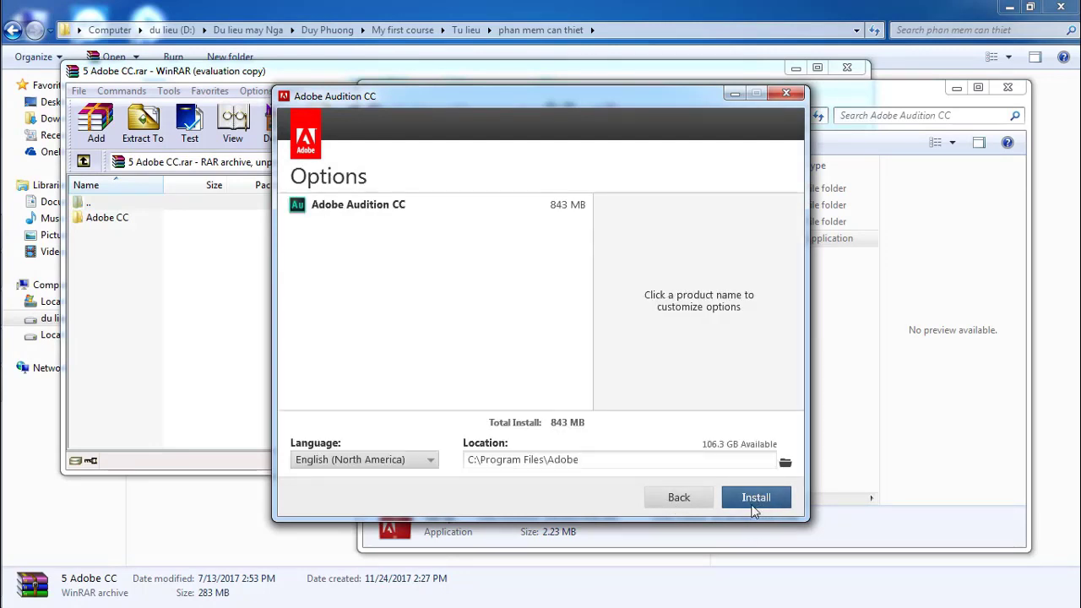
{"action": "left_click", "coordinate": [756, 498]}
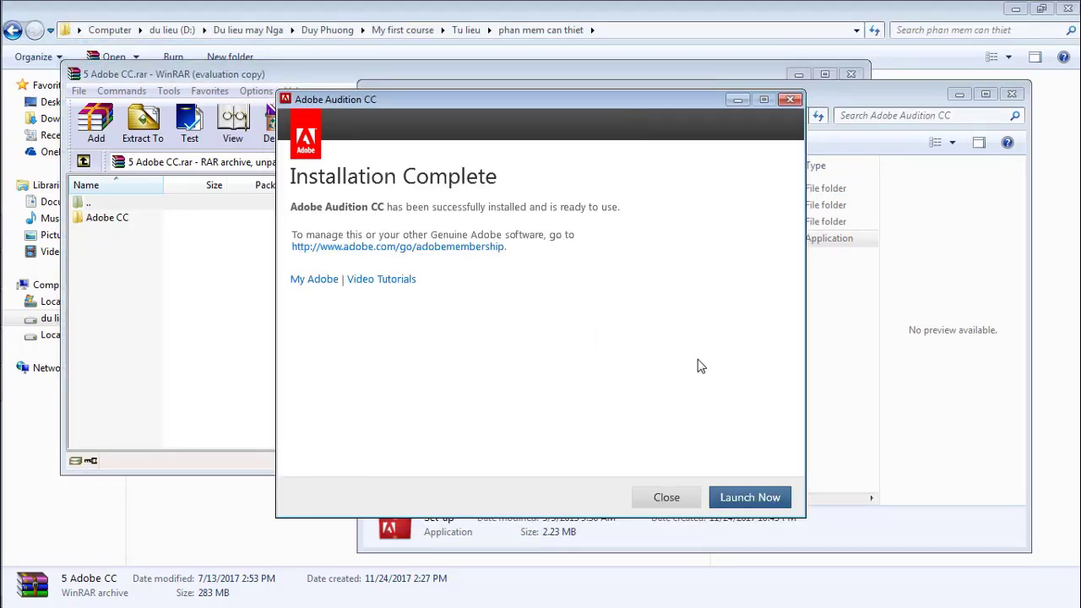
{"action": "left_click", "coordinate": [666, 498]}
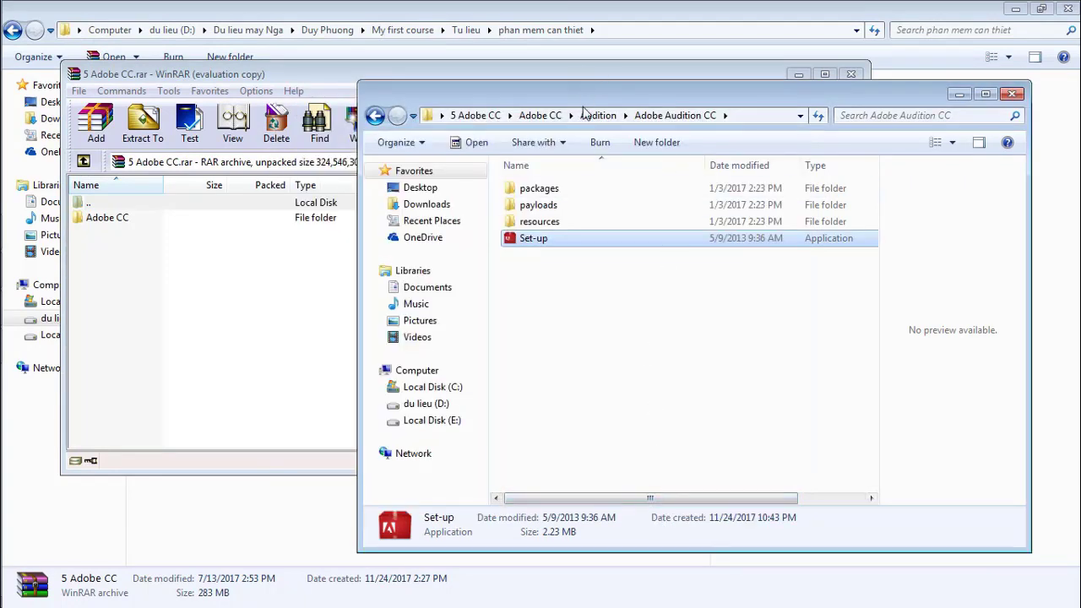
Copy amtlib.dll from the x64 folder inside SinhVienIT.Net--Crack+AU-CC > Crack AU-CC
{"action": "left_click", "coordinate": [540, 114]}
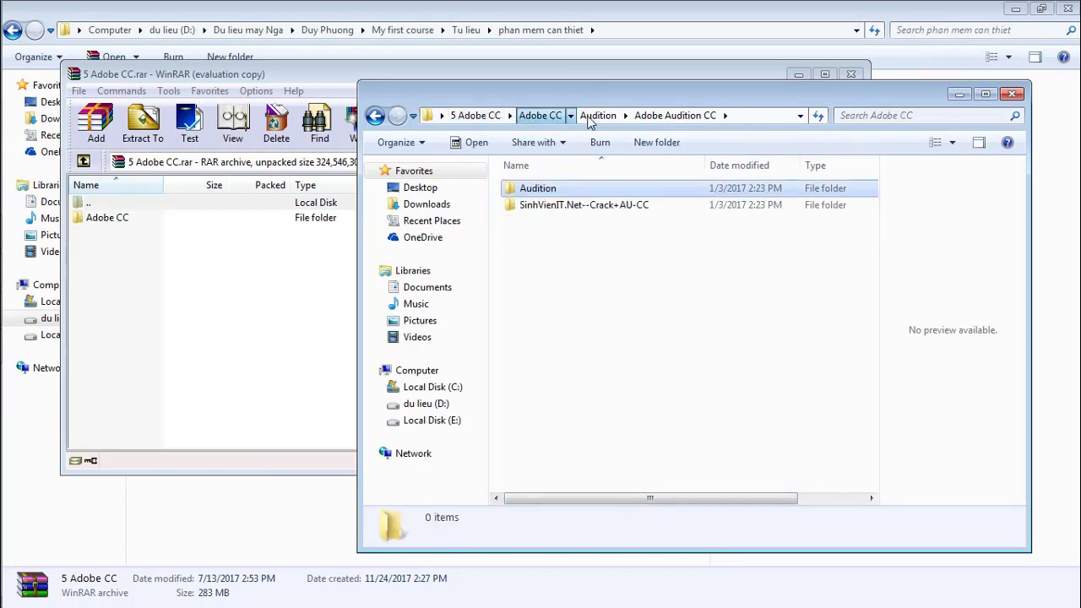
{"action": "left_click", "coordinate": [538, 212]}
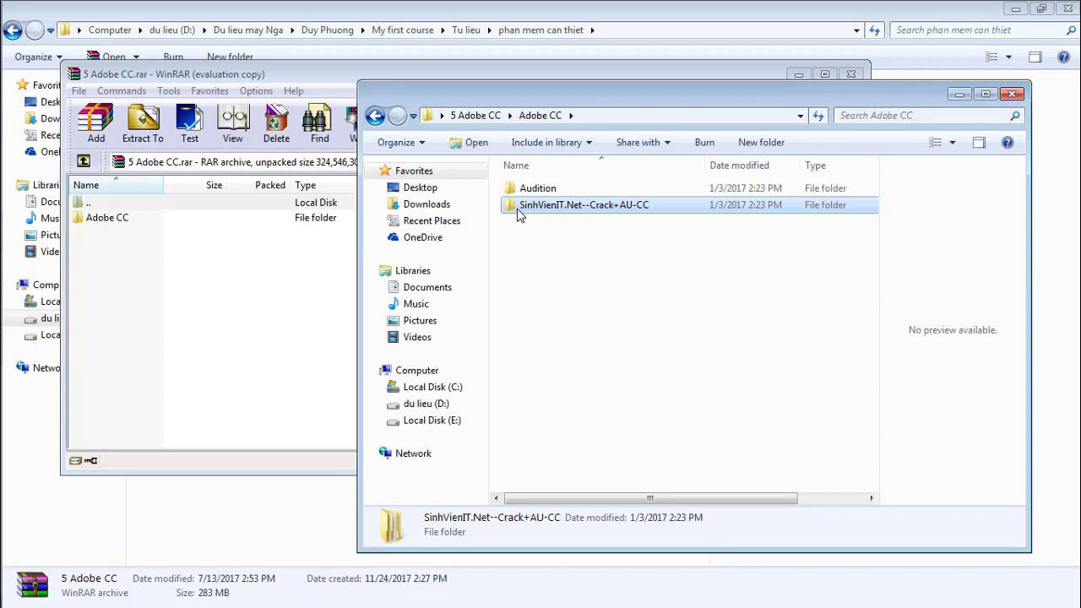
{"action": "double_click", "coordinate": [519, 211]}
{"action": "double_click", "coordinate": [528, 193]}
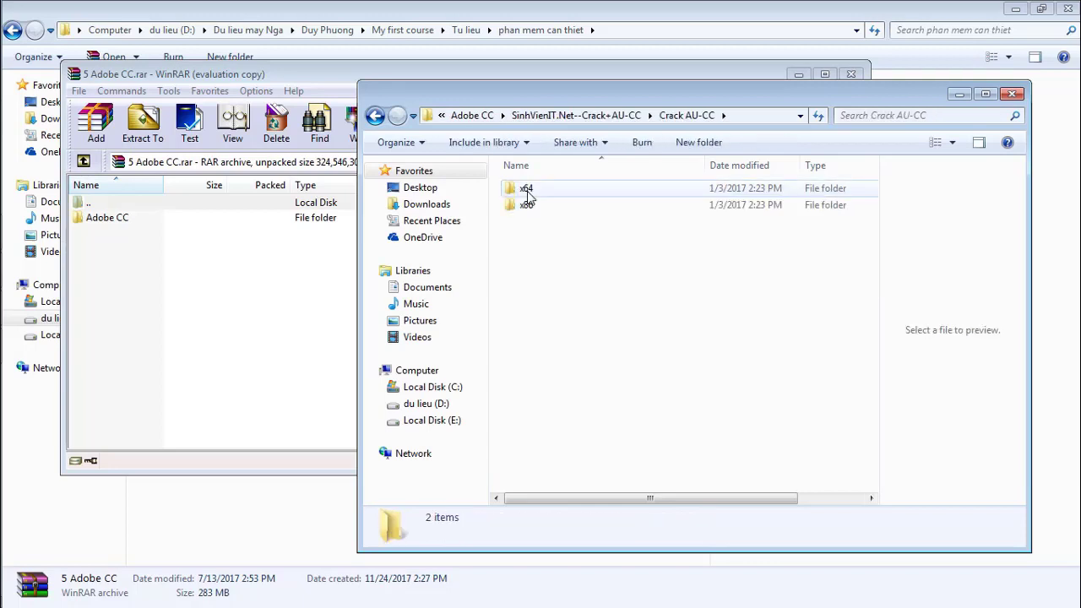
{"action": "left_click", "coordinate": [524, 194]}
{"action": "double_click", "coordinate": [524, 194]}
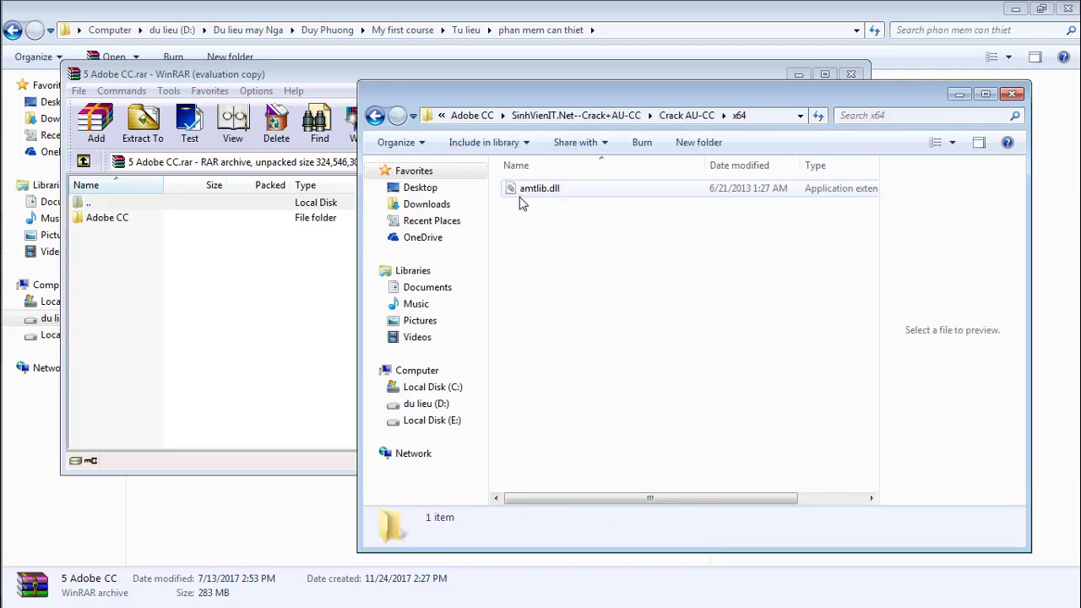
{"action": "left_click", "coordinate": [526, 194]}
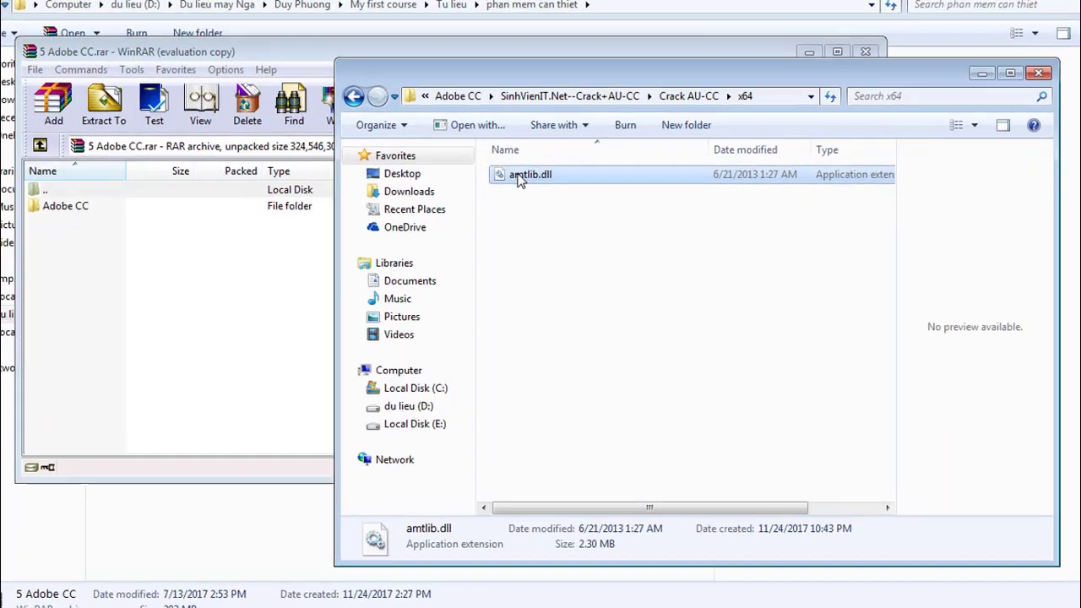
{"action": "right_click", "coordinate": [519, 181]}
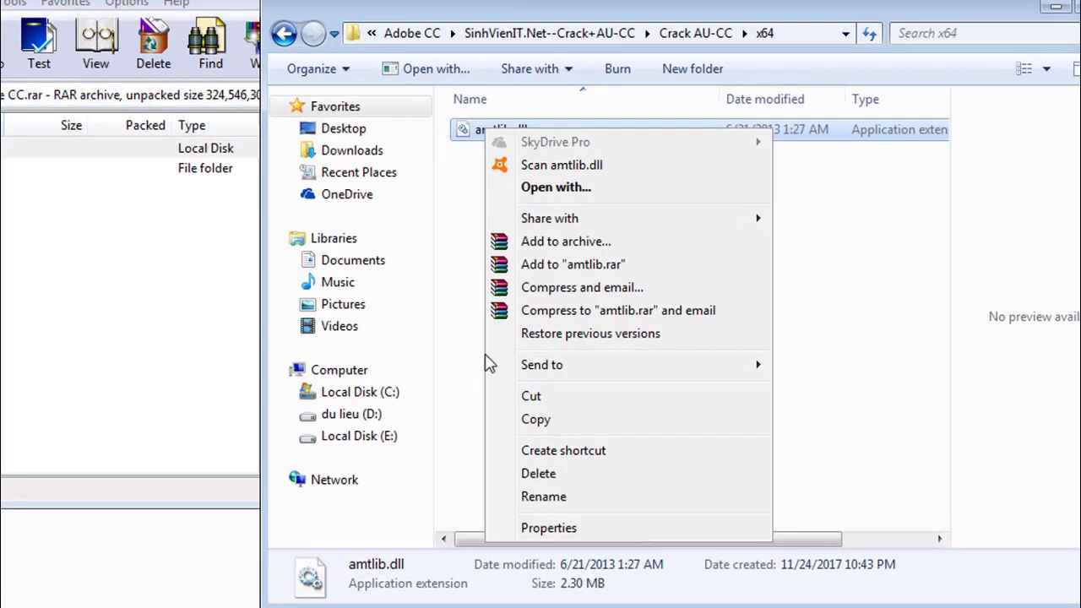
{"action": "left_click", "coordinate": [562, 411]}
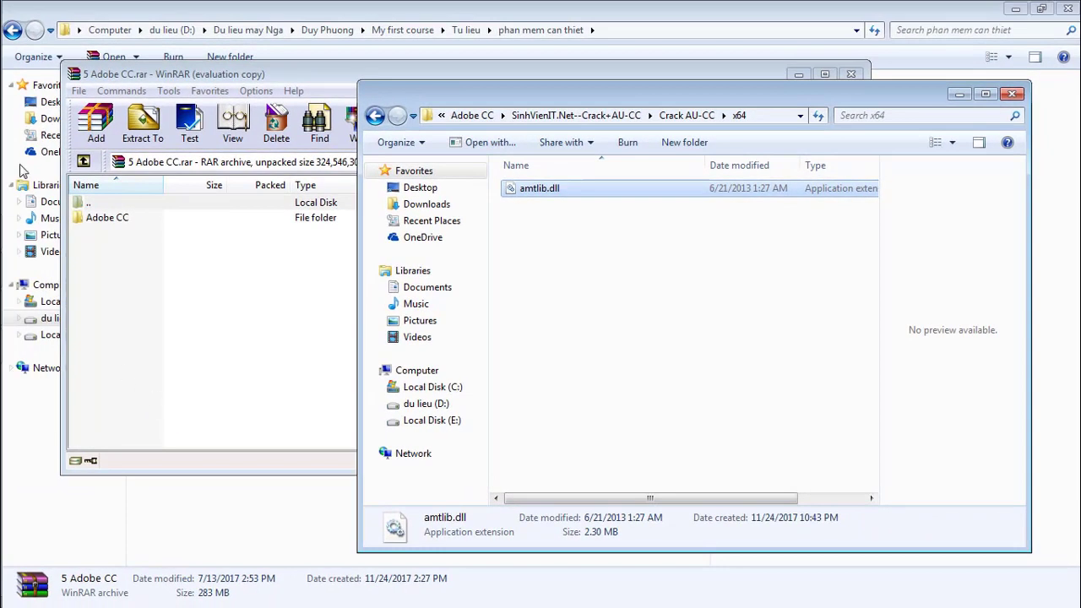
Open the file location of Adobe Audition CC from its shortcut properties
{"action": "mouse_move", "coordinate": [7, 73]}
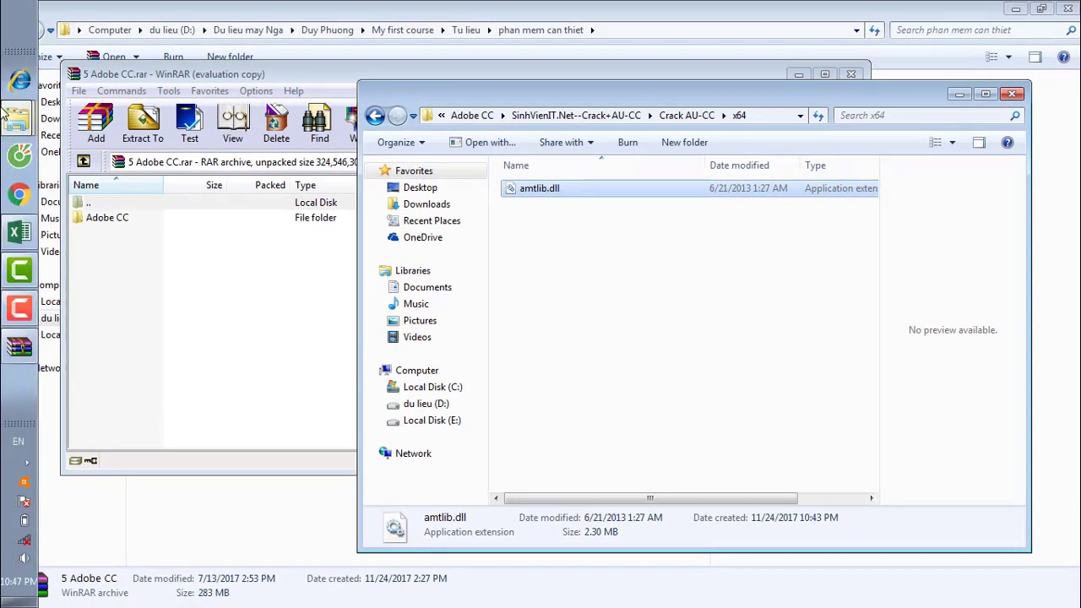
{"action": "left_click", "coordinate": [25, 32]}
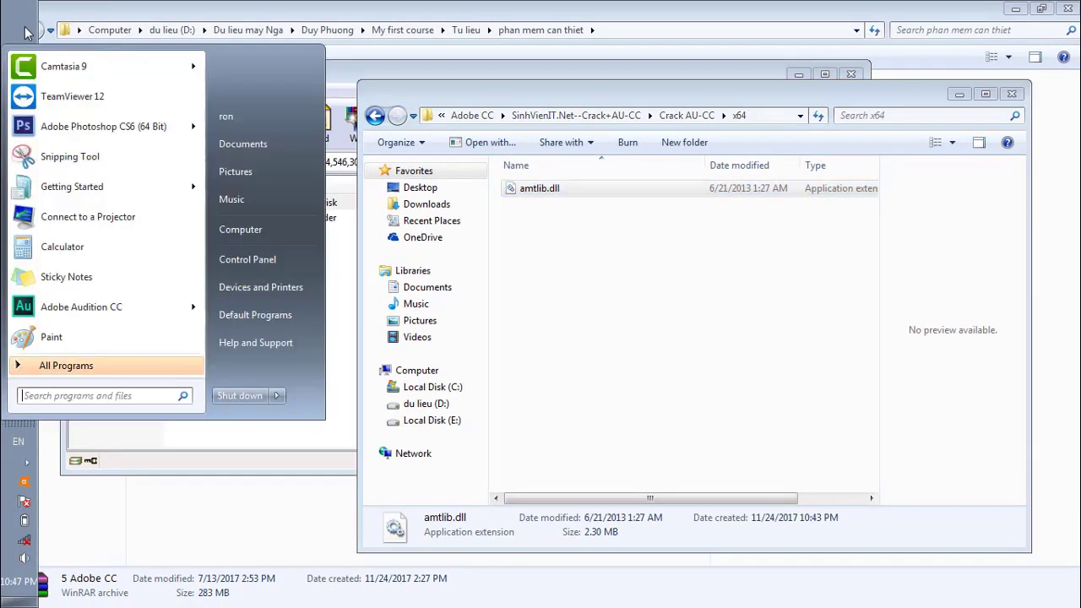
{"action": "right_click", "coordinate": [110, 301]}
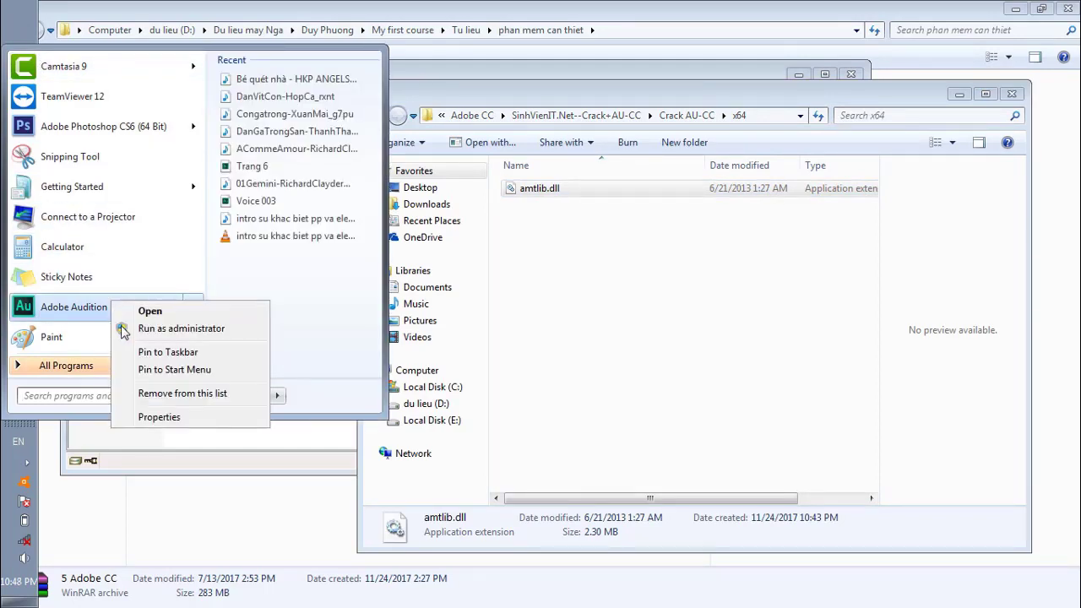
{"action": "left_click", "coordinate": [160, 419]}
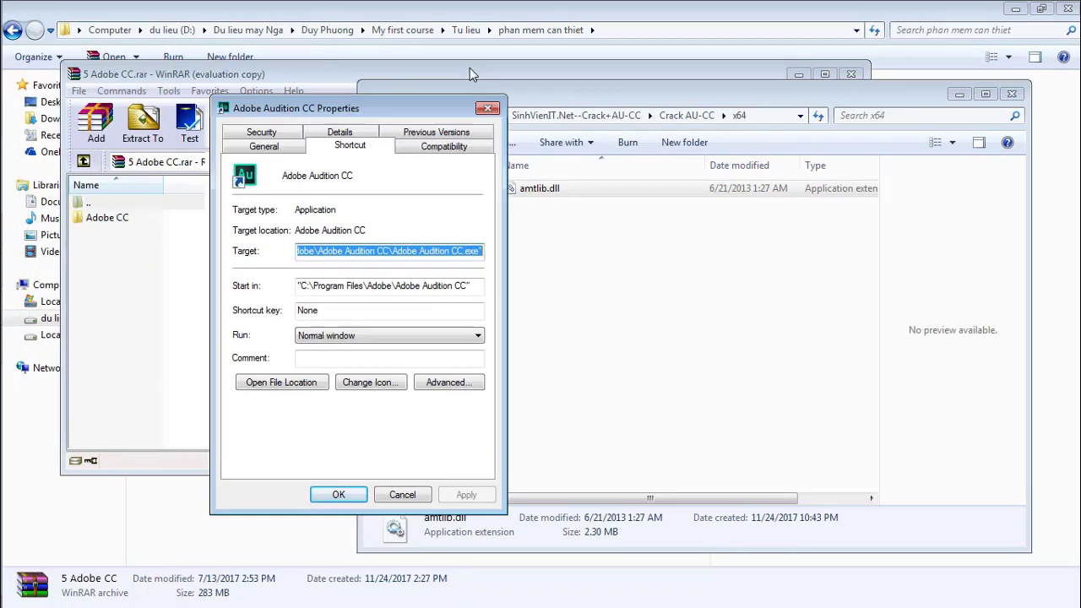
{"action": "left_click_drag", "start_coordinate": [405, 108], "coordinate": [502, 14]}
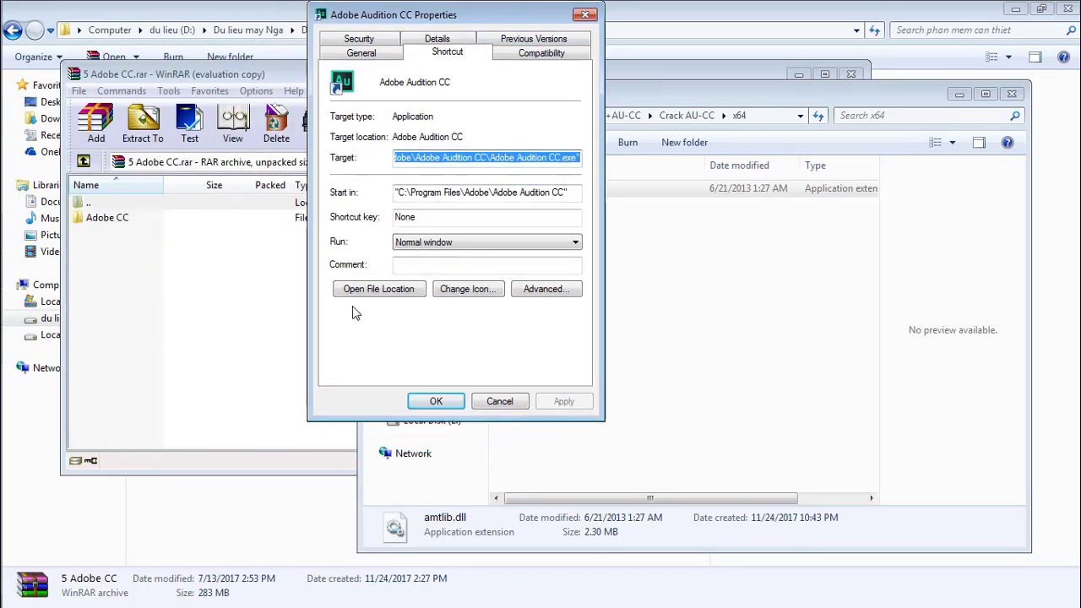
{"action": "left_click", "coordinate": [387, 290]}
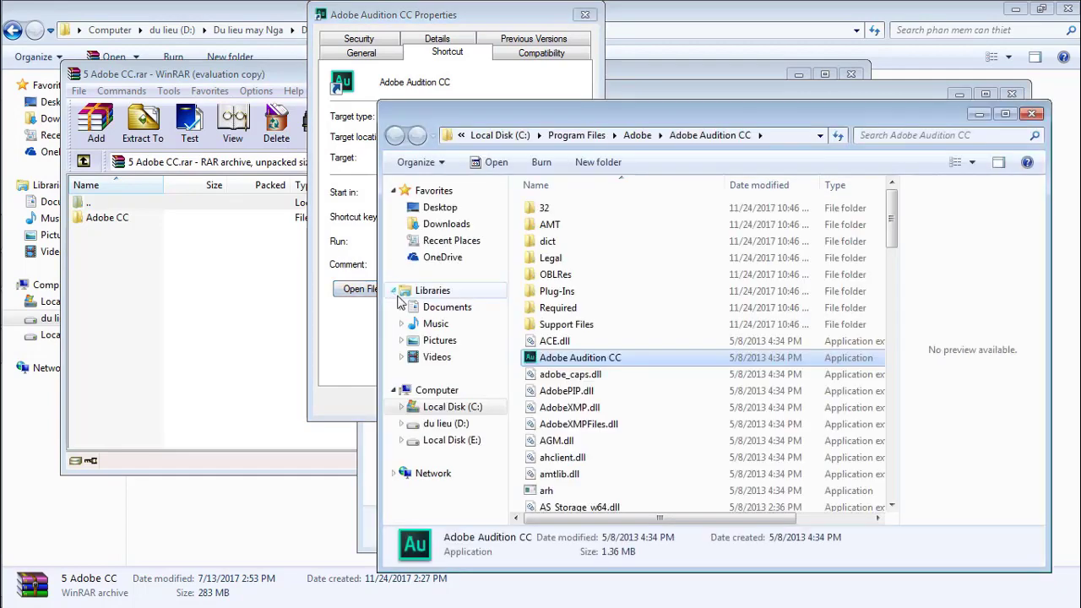
Paste amtlib.dll into the Adobe Audition CC program folder, replacing the existing file with administrator permission, and close the folder
{"action": "right_click", "coordinate": [644, 464]}
{"action": "left_click", "coordinate": [682, 364]}
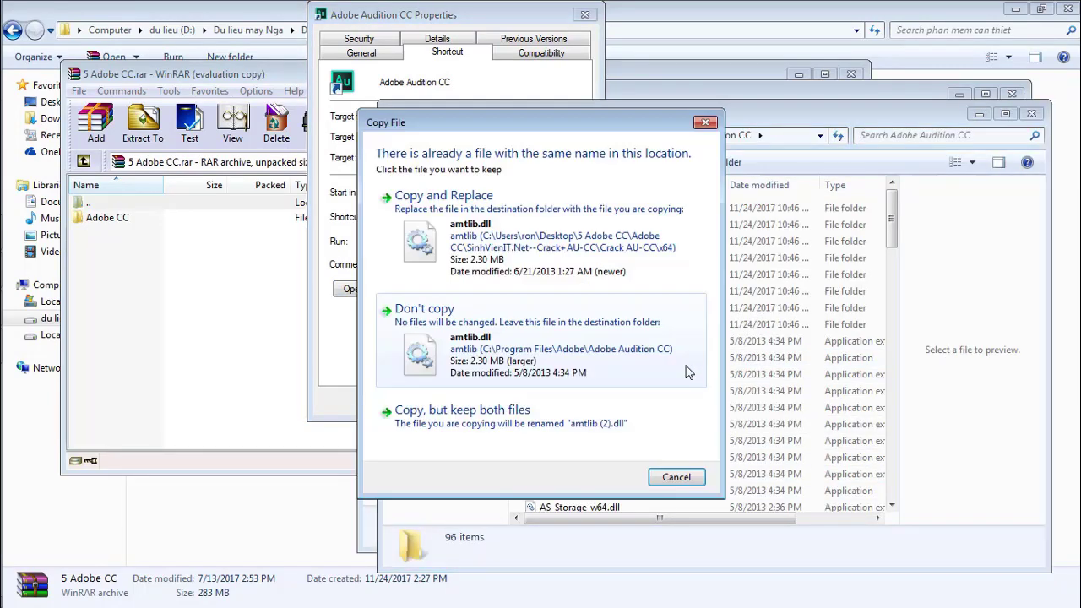
{"action": "left_click", "coordinate": [472, 224]}
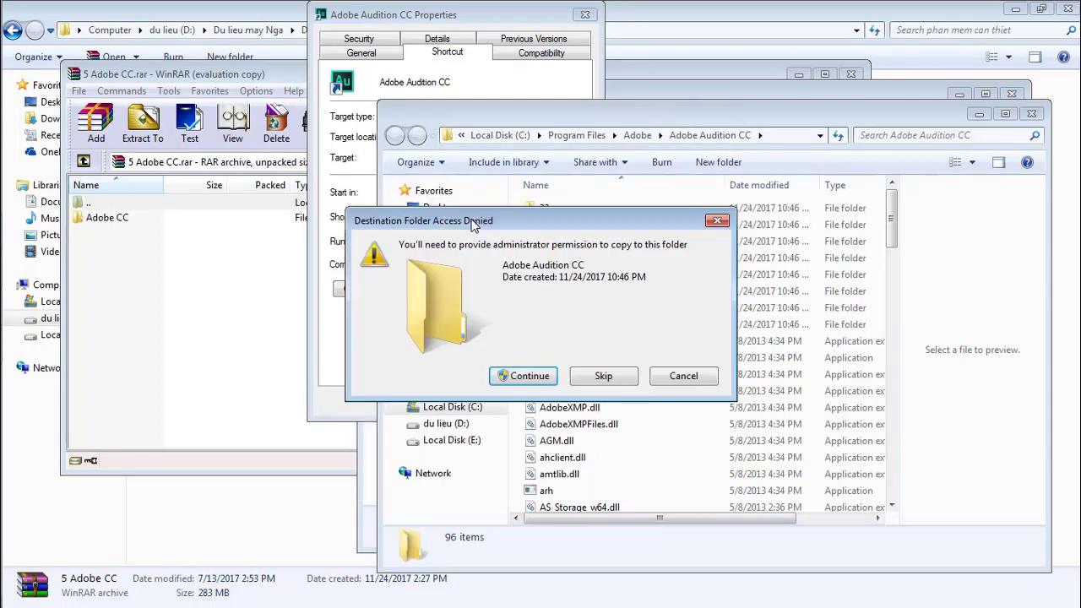
{"action": "left_click", "coordinate": [536, 381]}
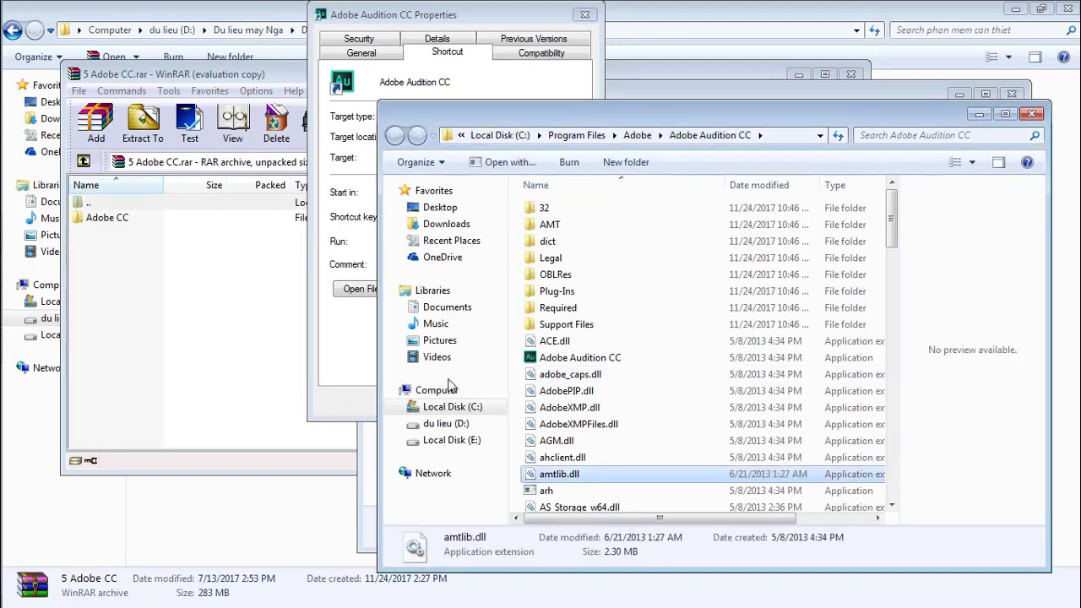
{"action": "left_click", "coordinate": [1031, 114]}
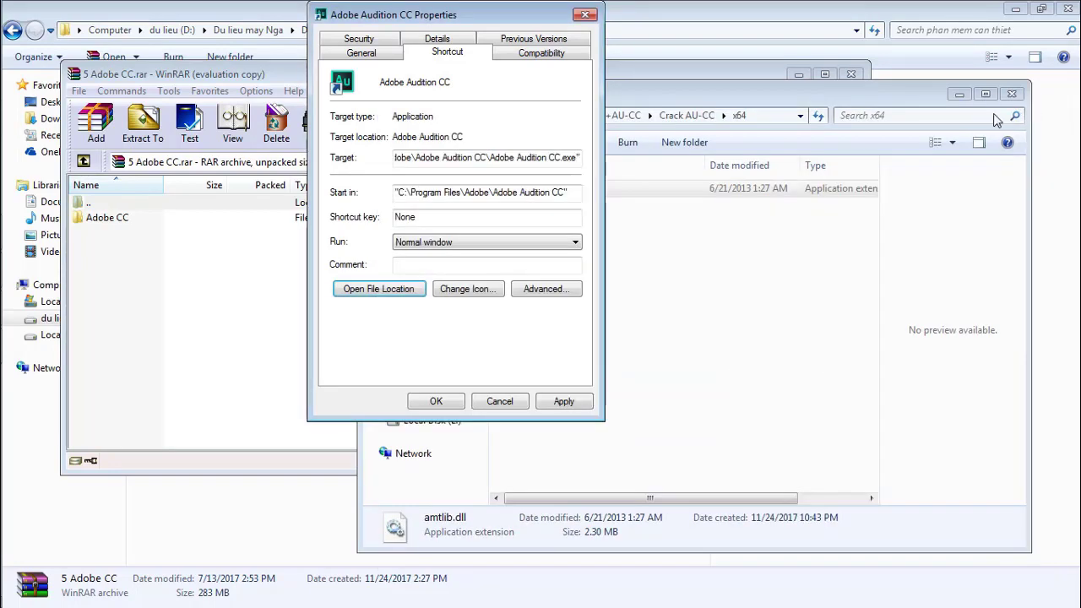
Apply the Adobe Audition CC shortcut properties with administrator permission and close the dialog
{"action": "left_click", "coordinate": [564, 401]}
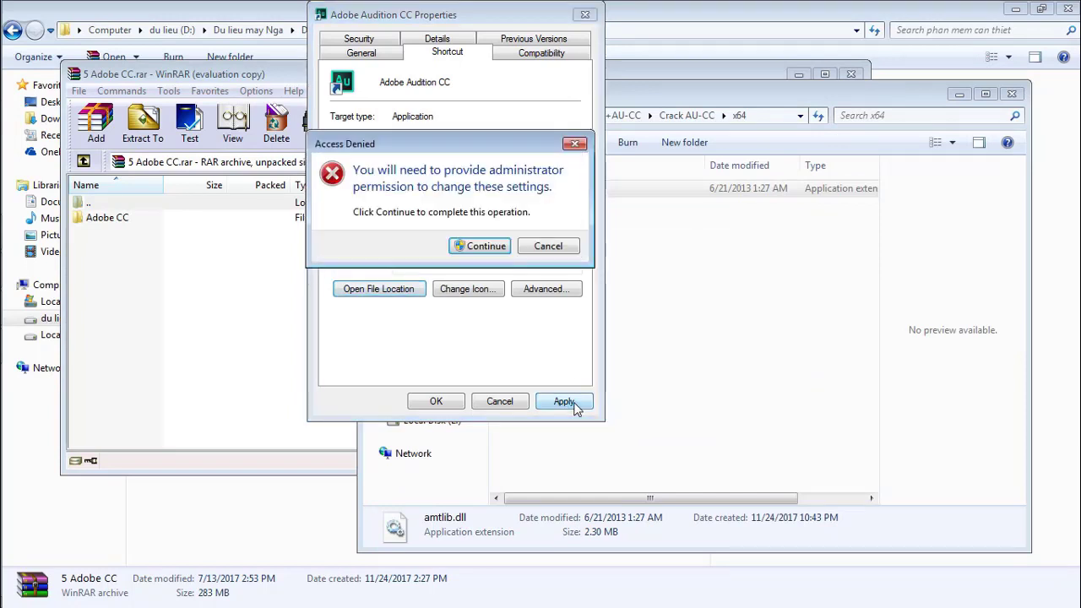
{"action": "left_click", "coordinate": [478, 246]}
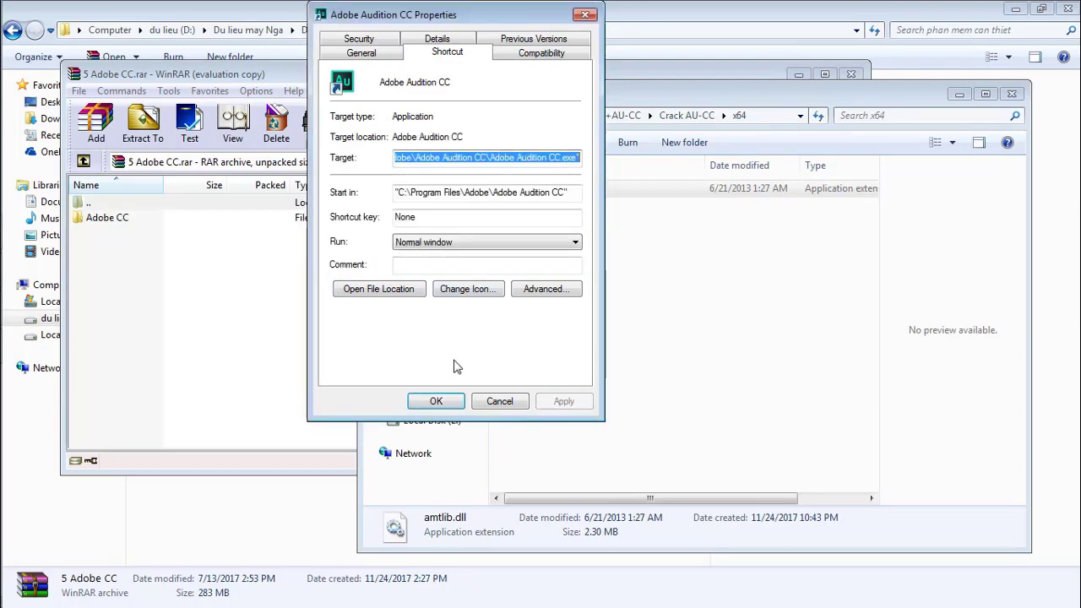
{"action": "left_click", "coordinate": [433, 403]}
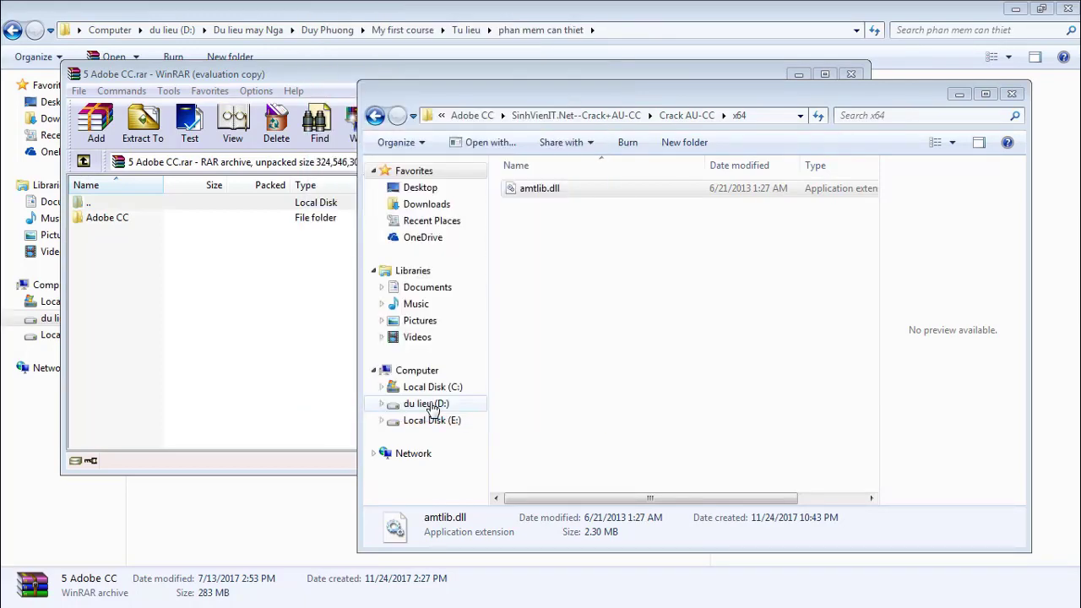
Close the x64 folder, the 5 Adobe CC.rar archive and the phan mem can thiet folder
{"action": "left_click", "coordinate": [1012, 94]}
{"action": "left_click", "coordinate": [851, 75]}
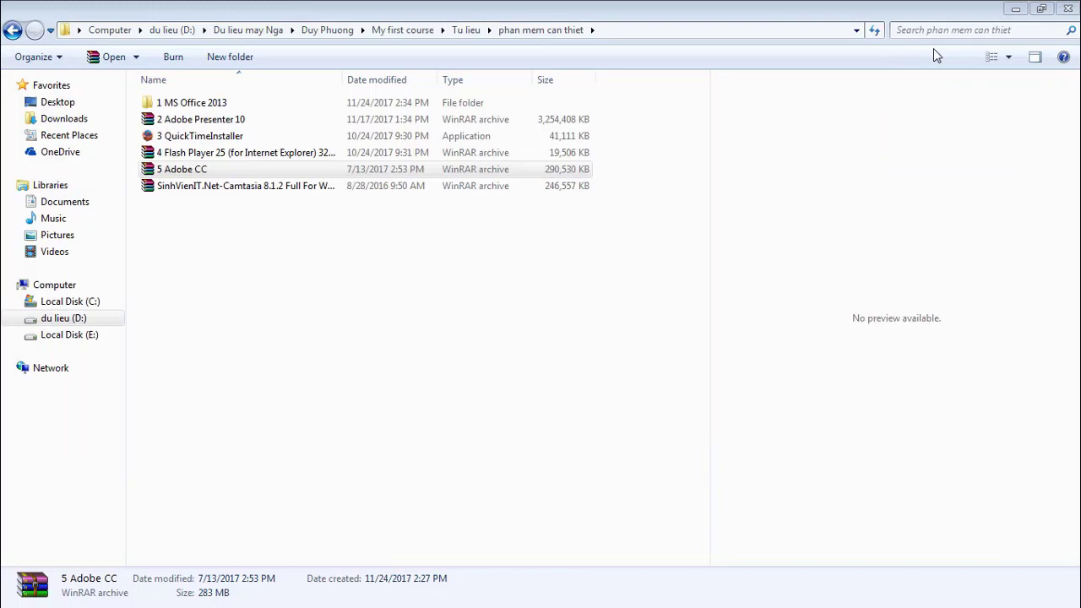
{"action": "left_click", "coordinate": [1068, 9]}
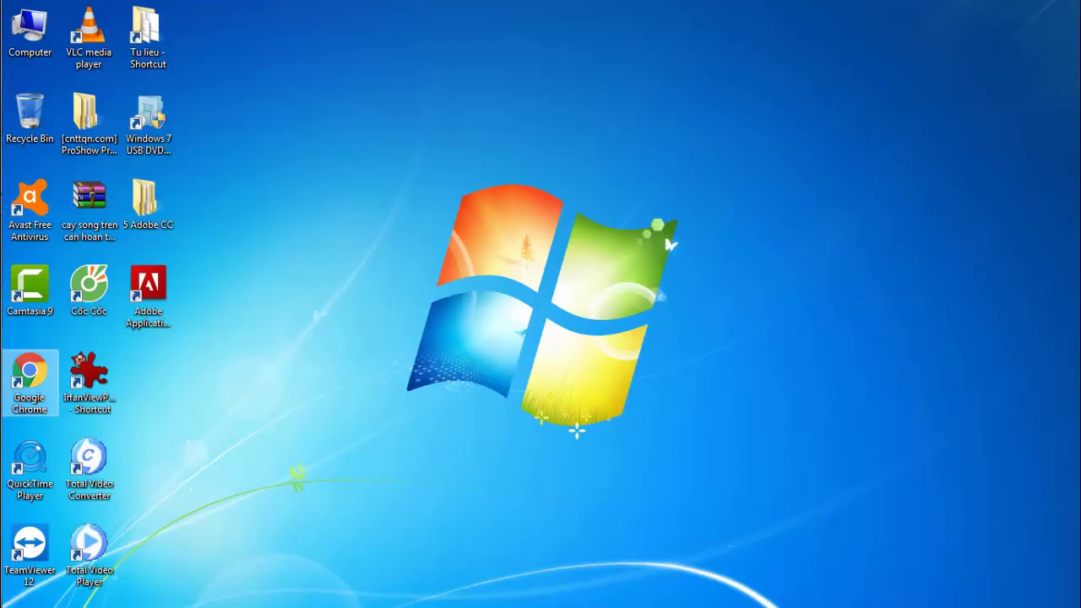
Start Adobe Audition CC from the list of installed programs
{"action": "mouse_move", "coordinate": [5, 76]}
{"action": "left_click", "coordinate": [19, 18]}
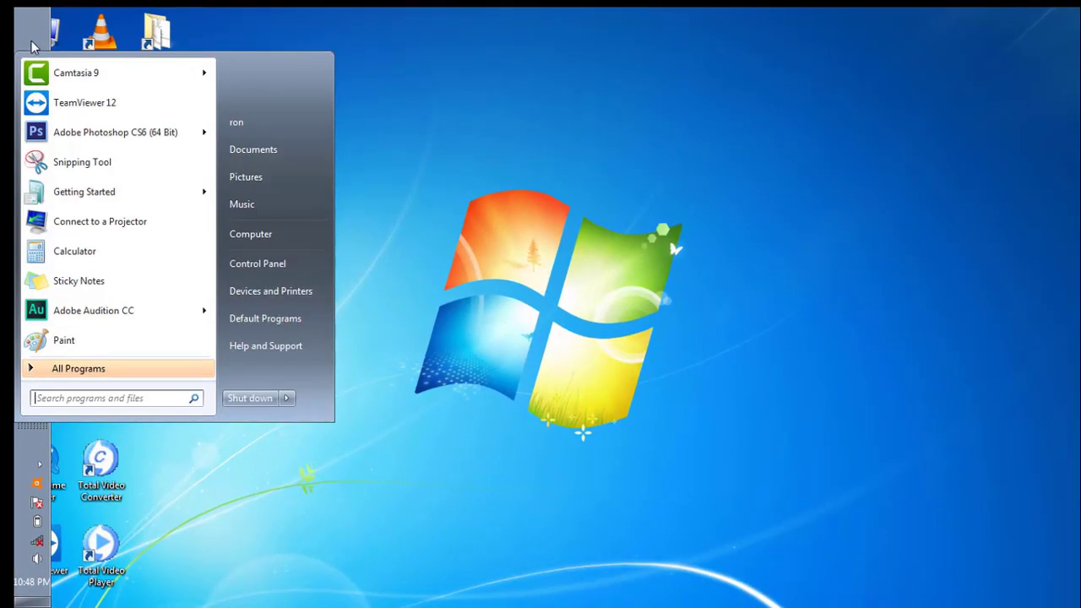
{"action": "mouse_move", "coordinate": [58, 315]}
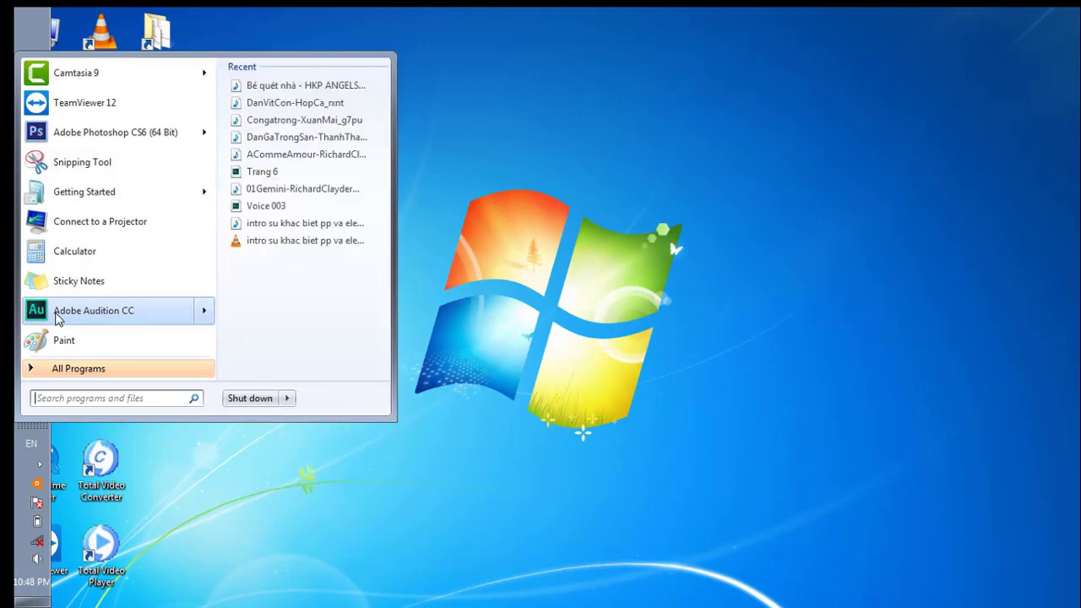